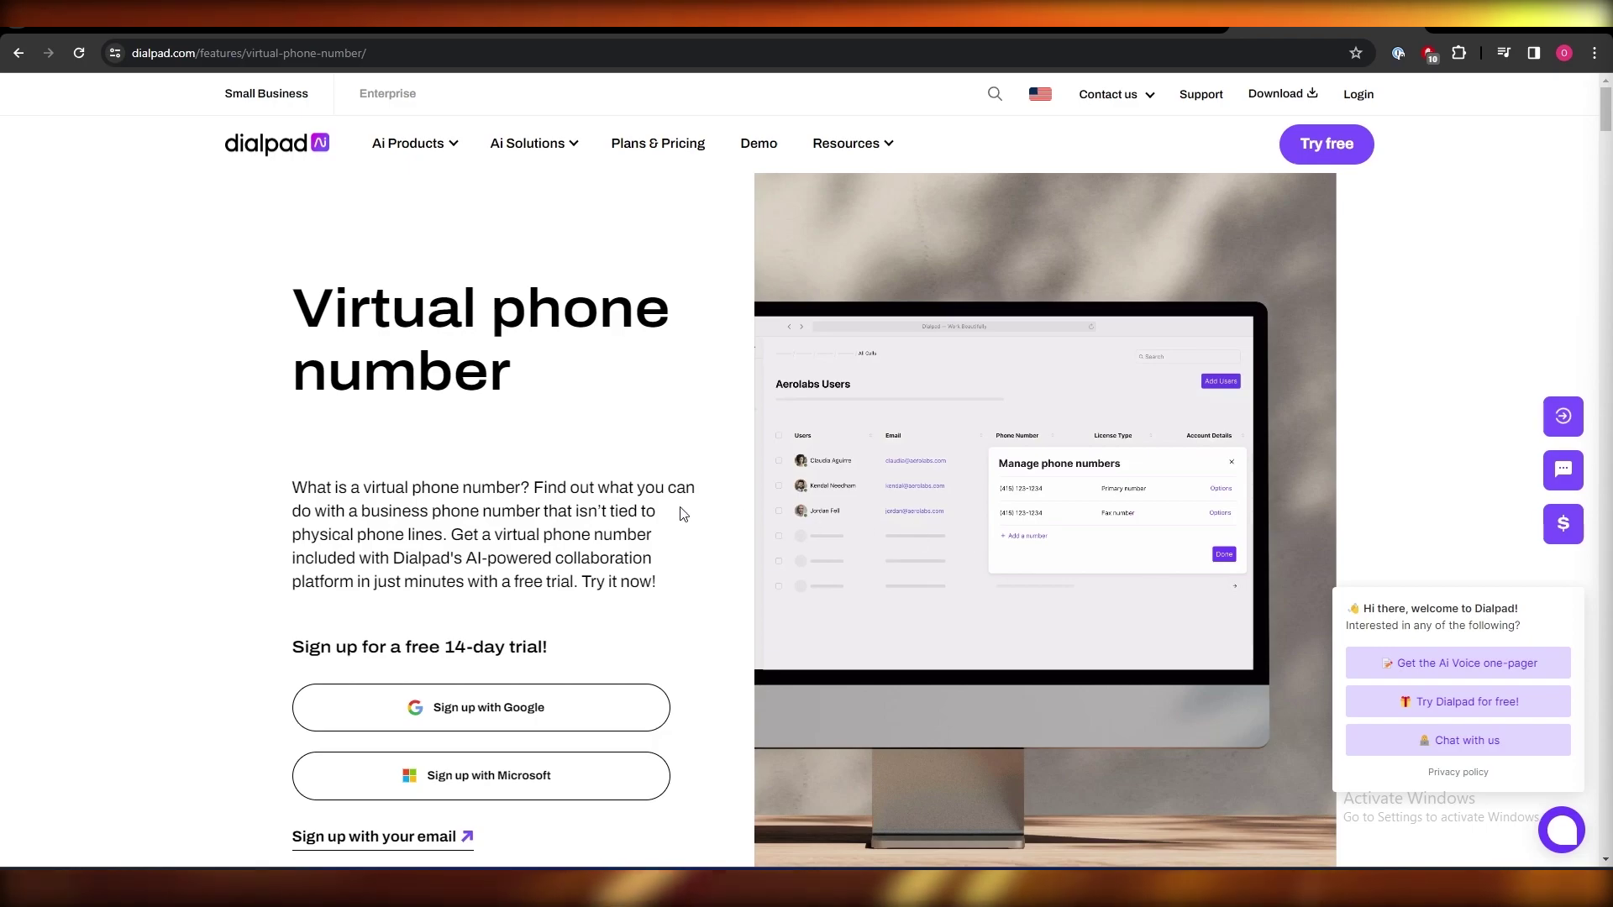
- Highlight the Virtual phone number heading and the free 14-day trial wording for emphasis
triple_click(532, 361)
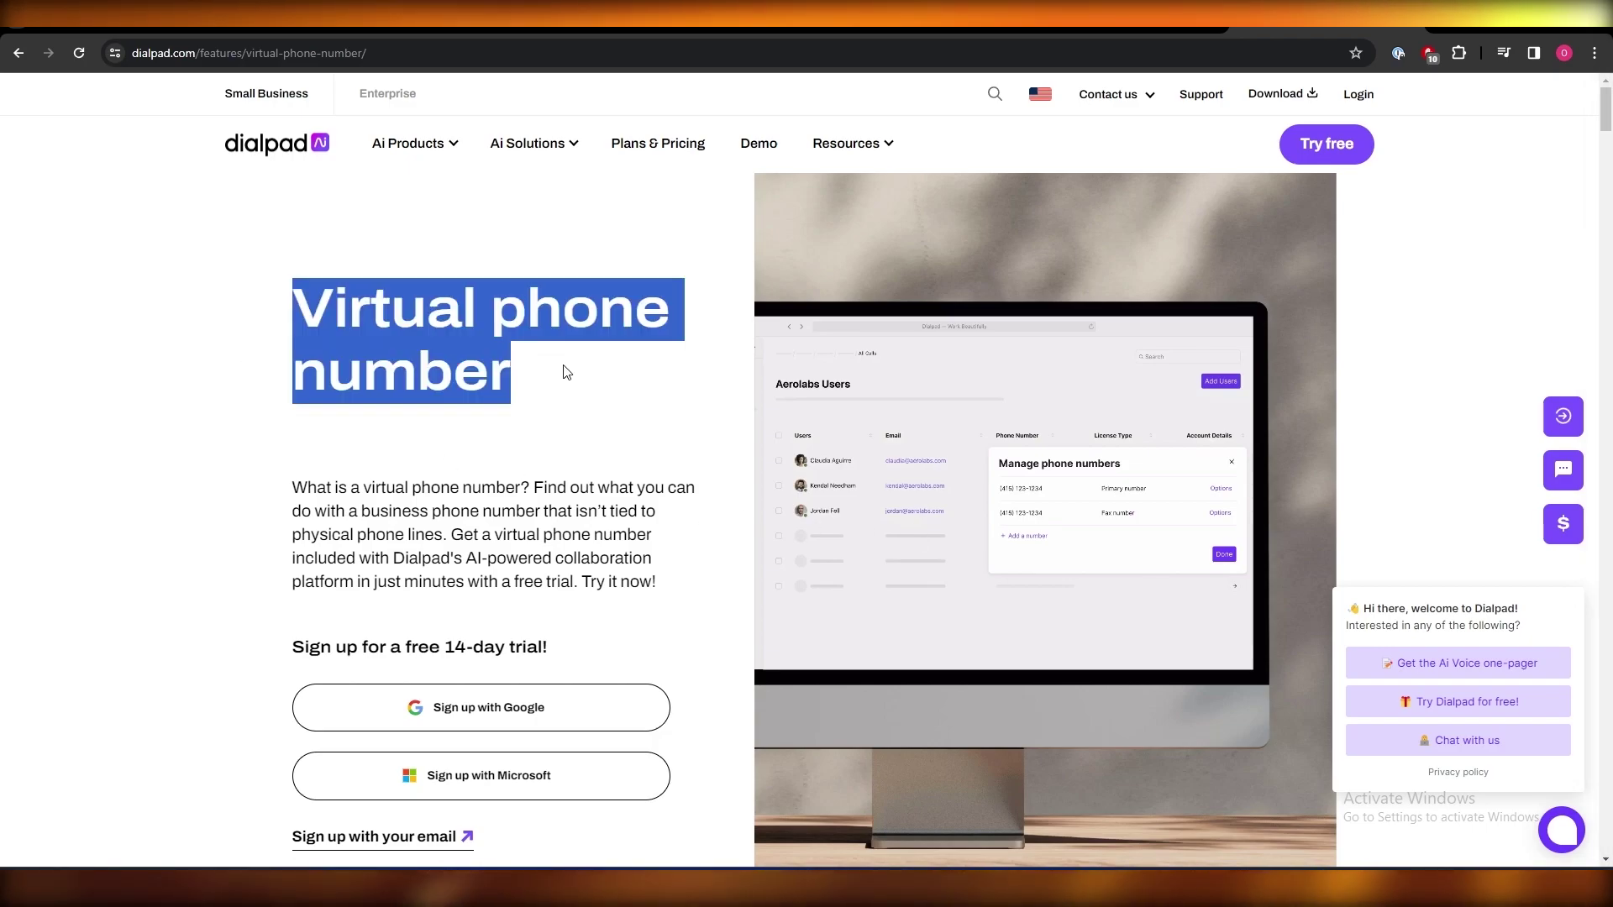
click(563, 371)
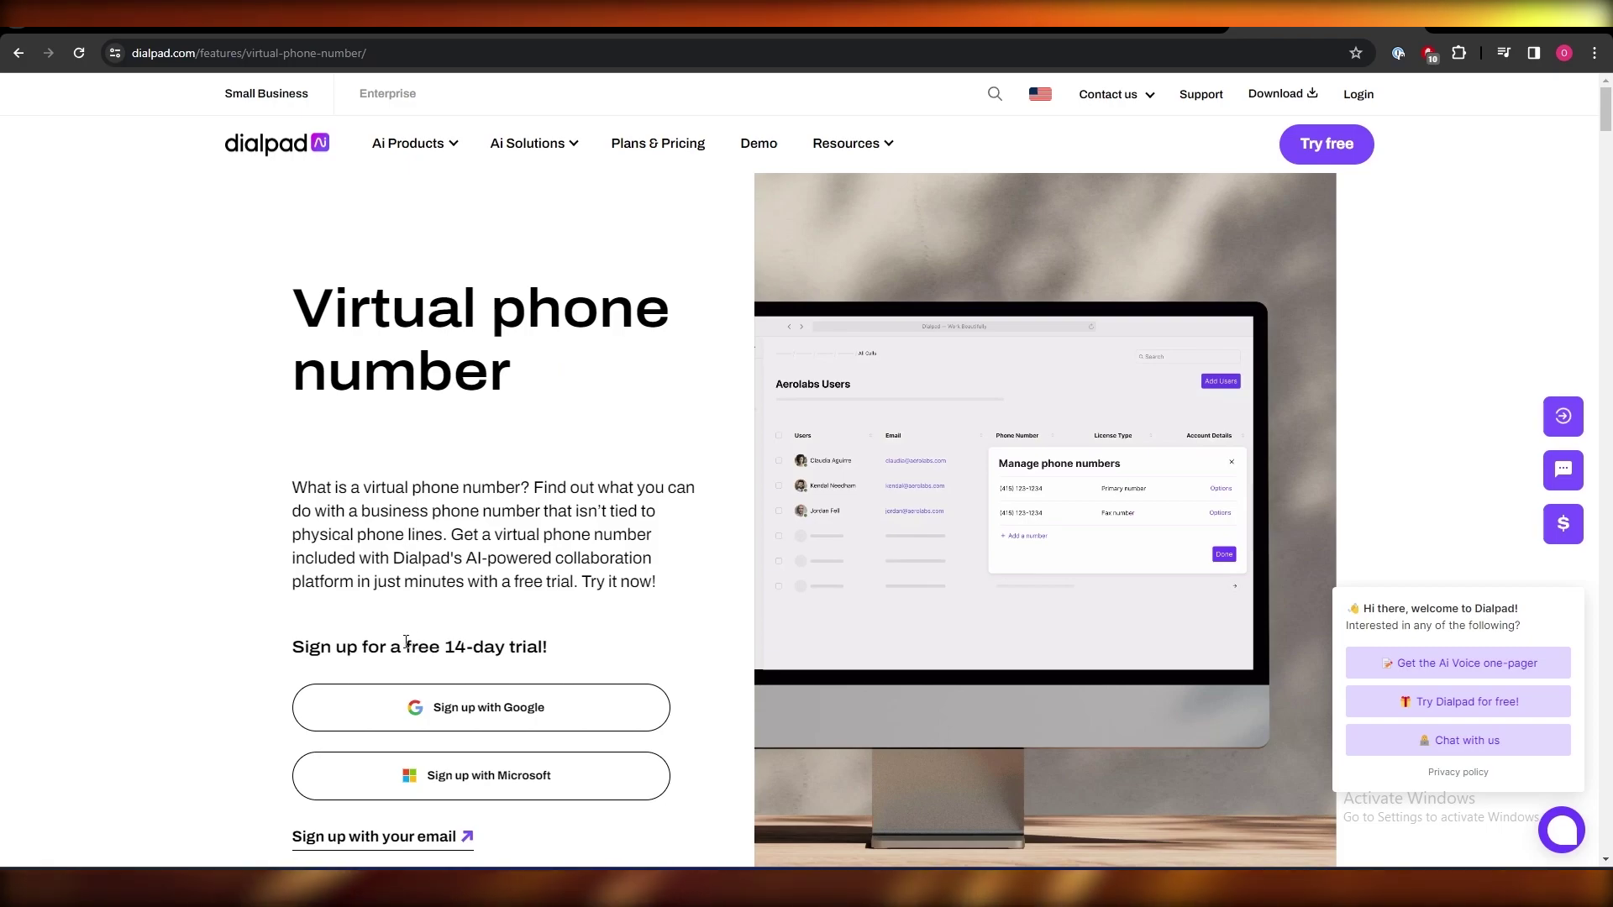
drag(405, 646, 545, 639)
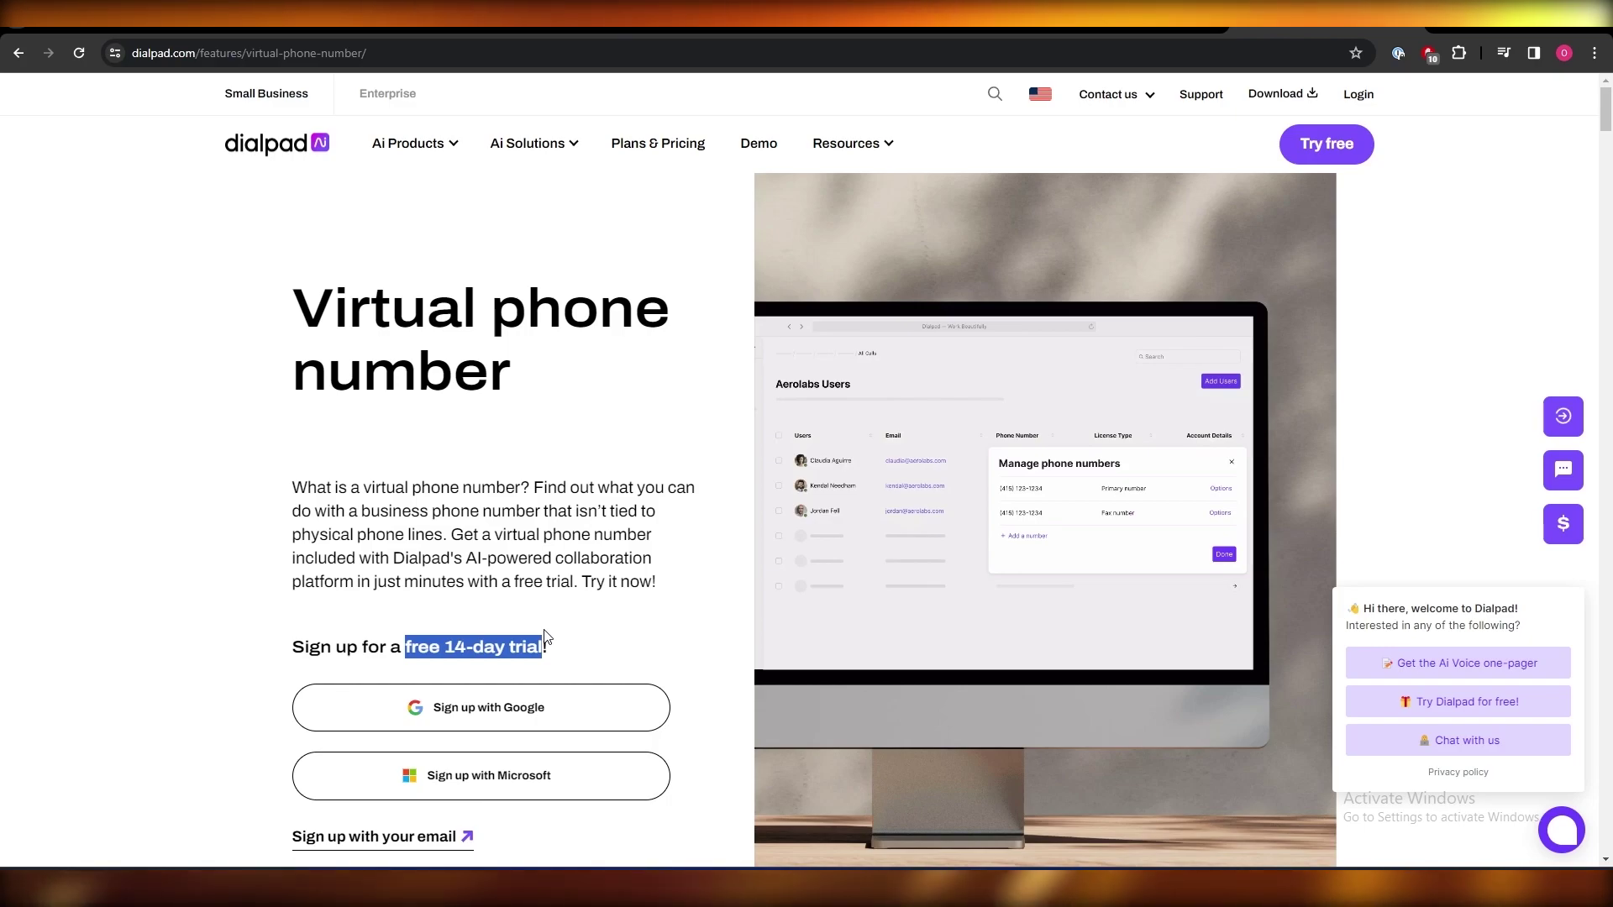
click(544, 639)
scroll(518, 529, down, 2)
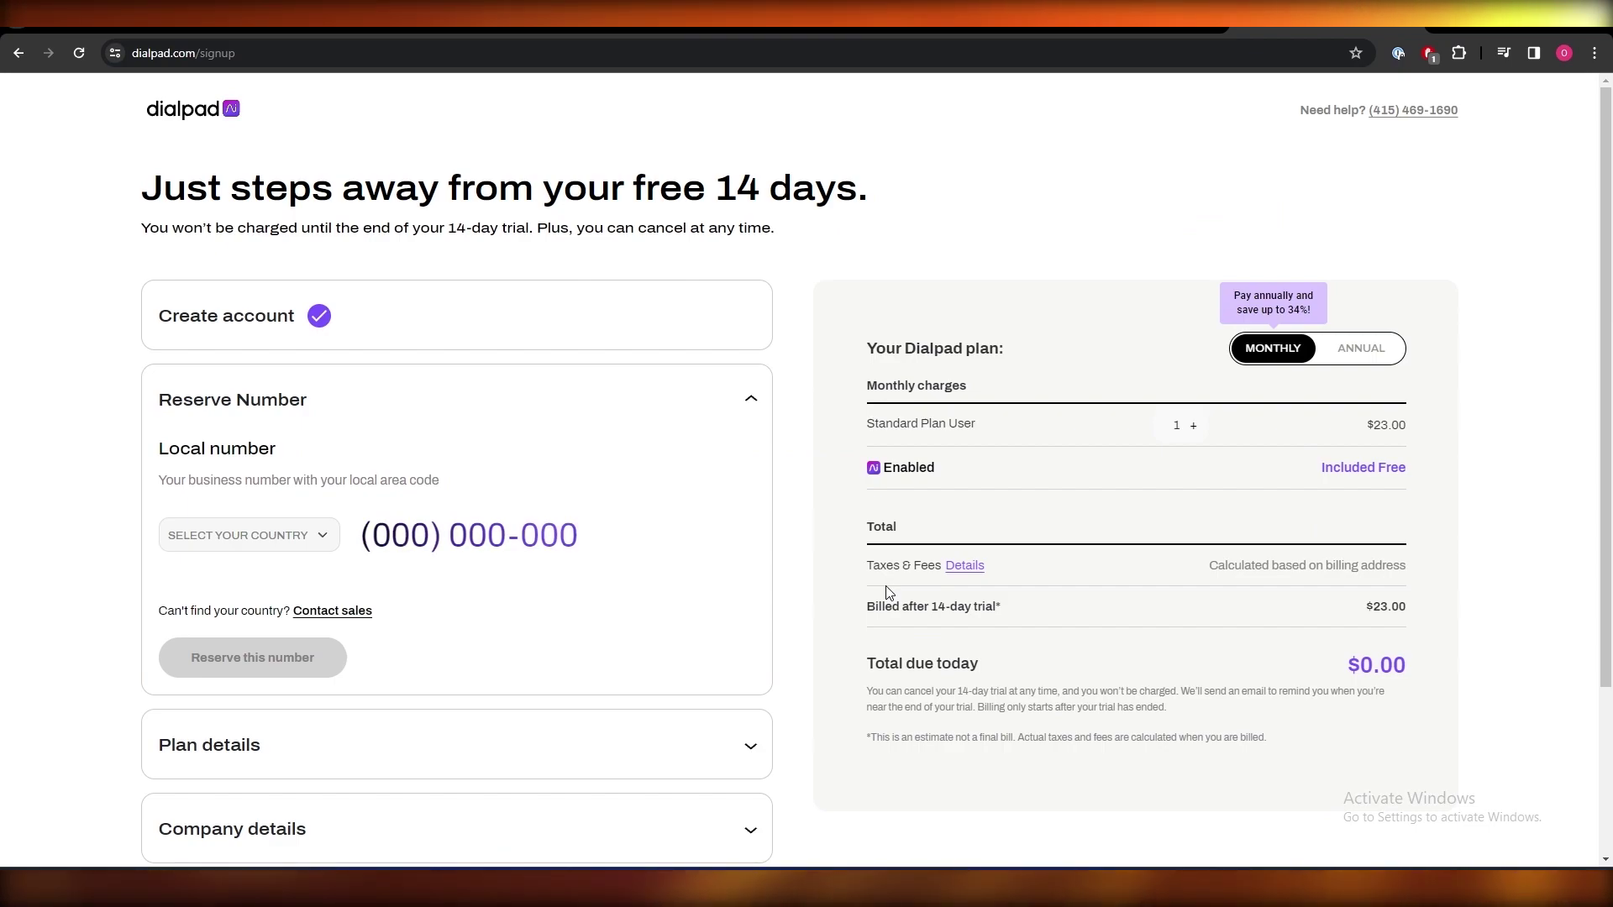
- Choose Canada as the country for the local number, showing prices in CAD
click(288, 528)
scroll(252, 739, down, 2)
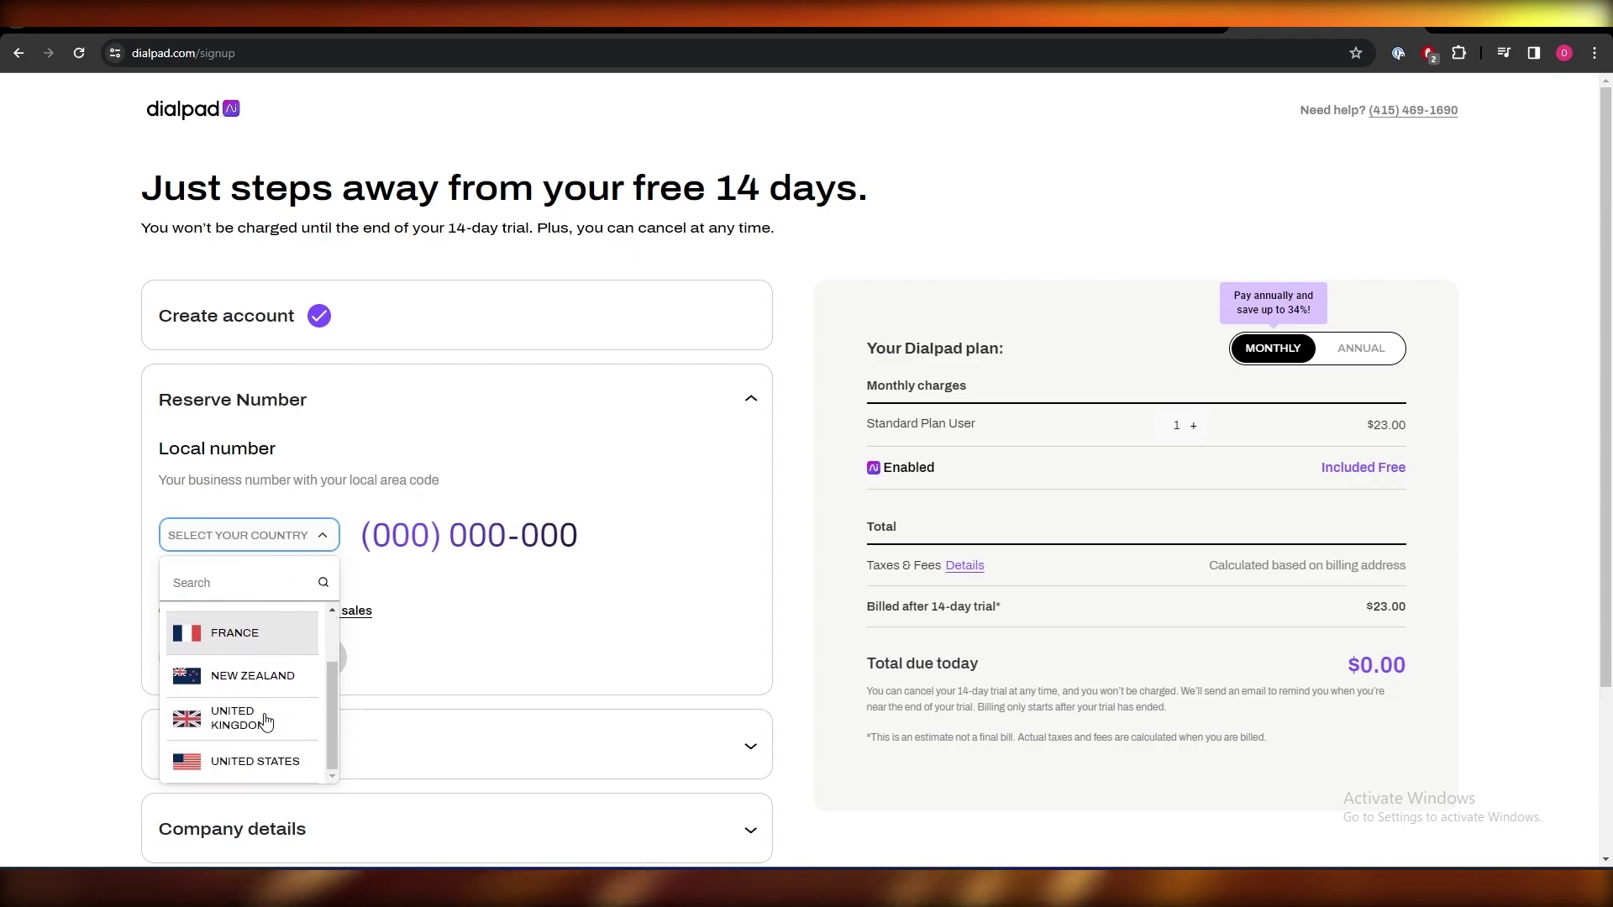
scroll(259, 769, up, 2)
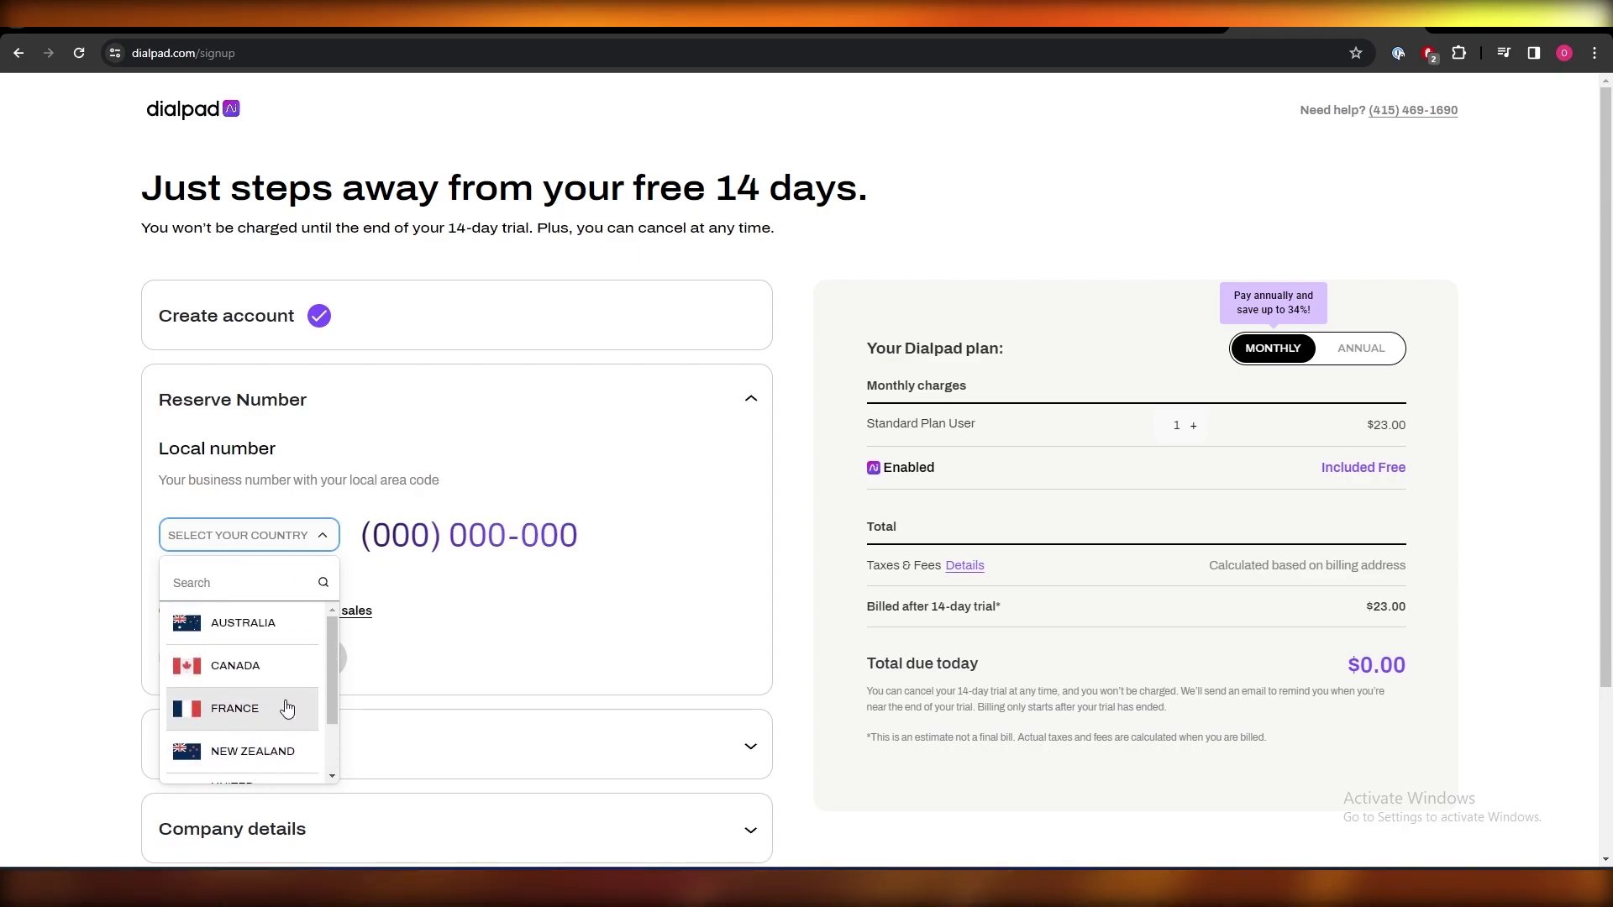
scroll(285, 708, down, 2)
scroll(277, 686, up, 2)
click(253, 665)
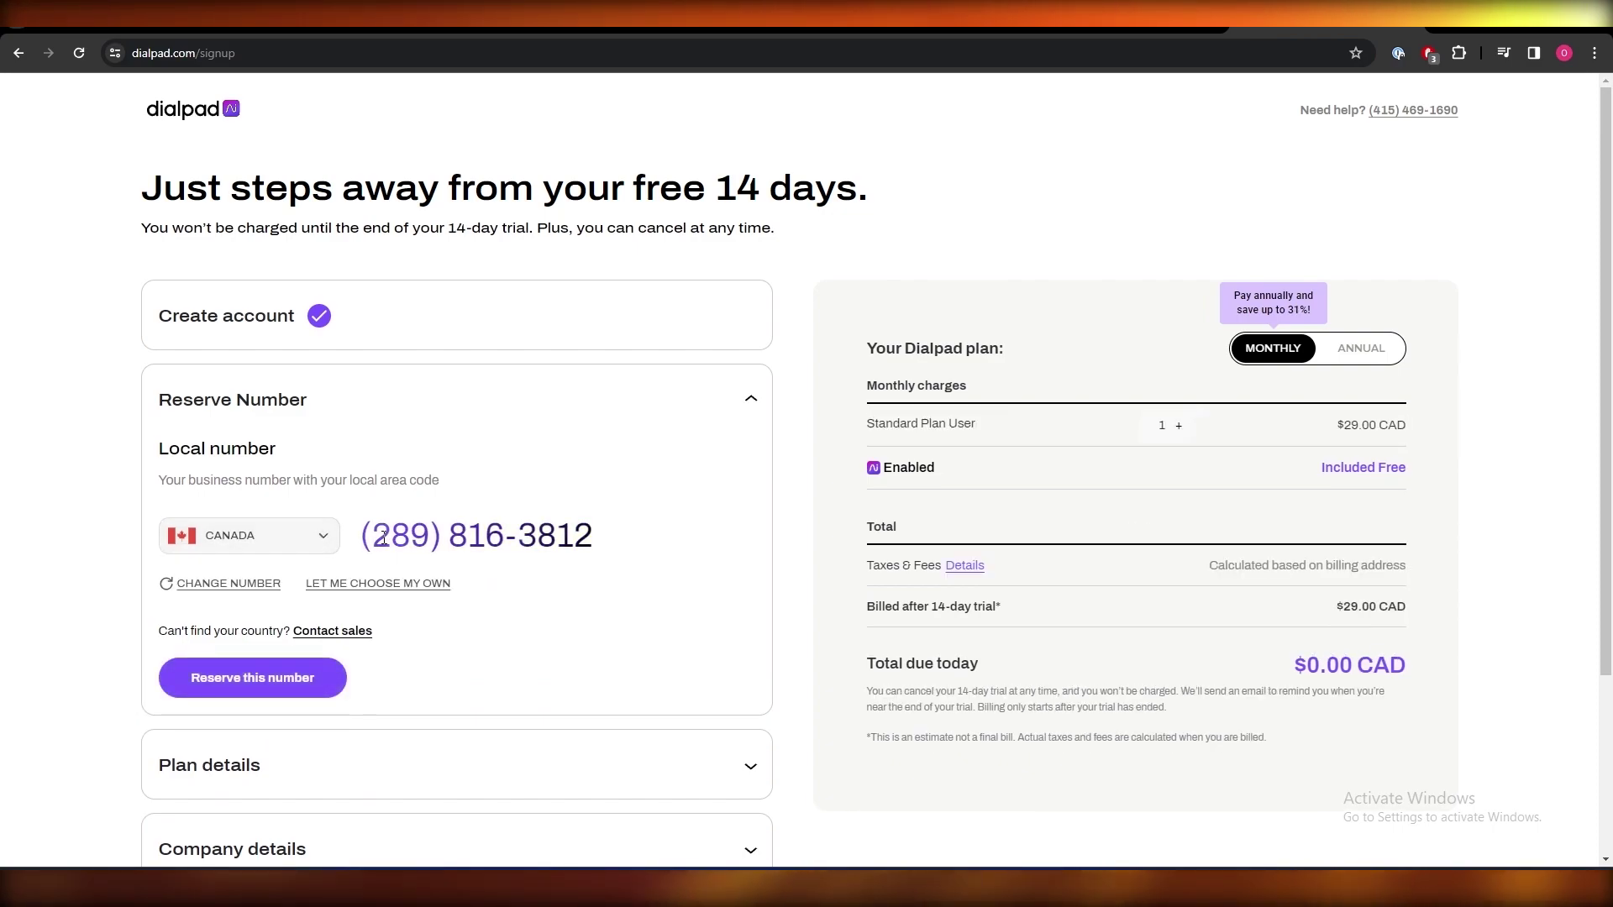
scroll(584, 529, down, 1)
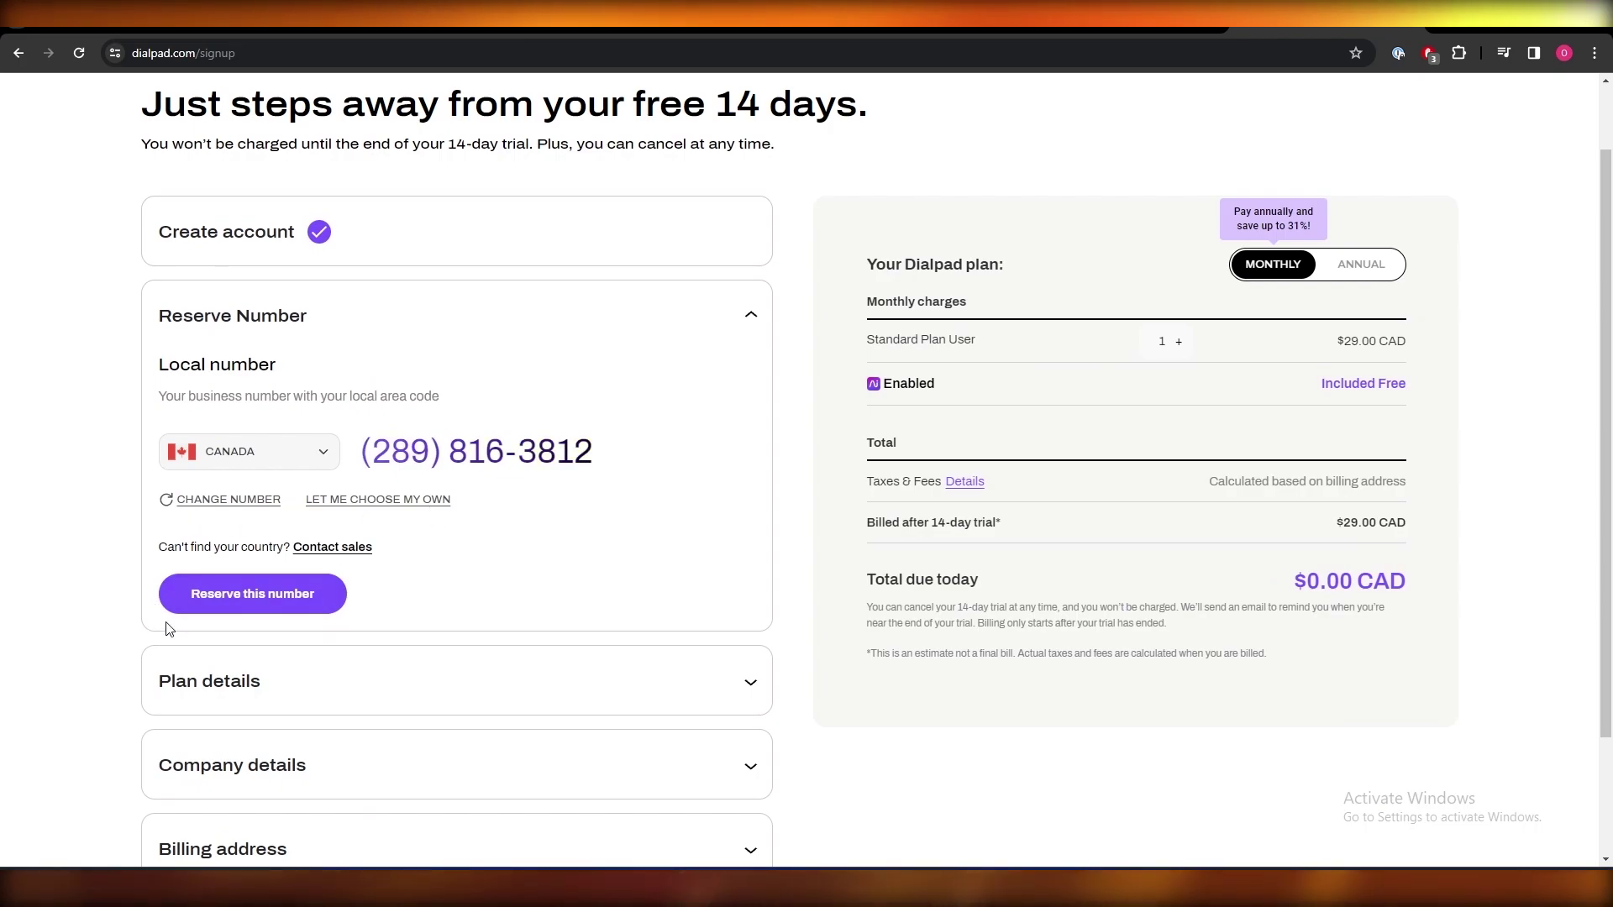
scroll(307, 634, down, 1)
scroll(309, 634, down, 1)
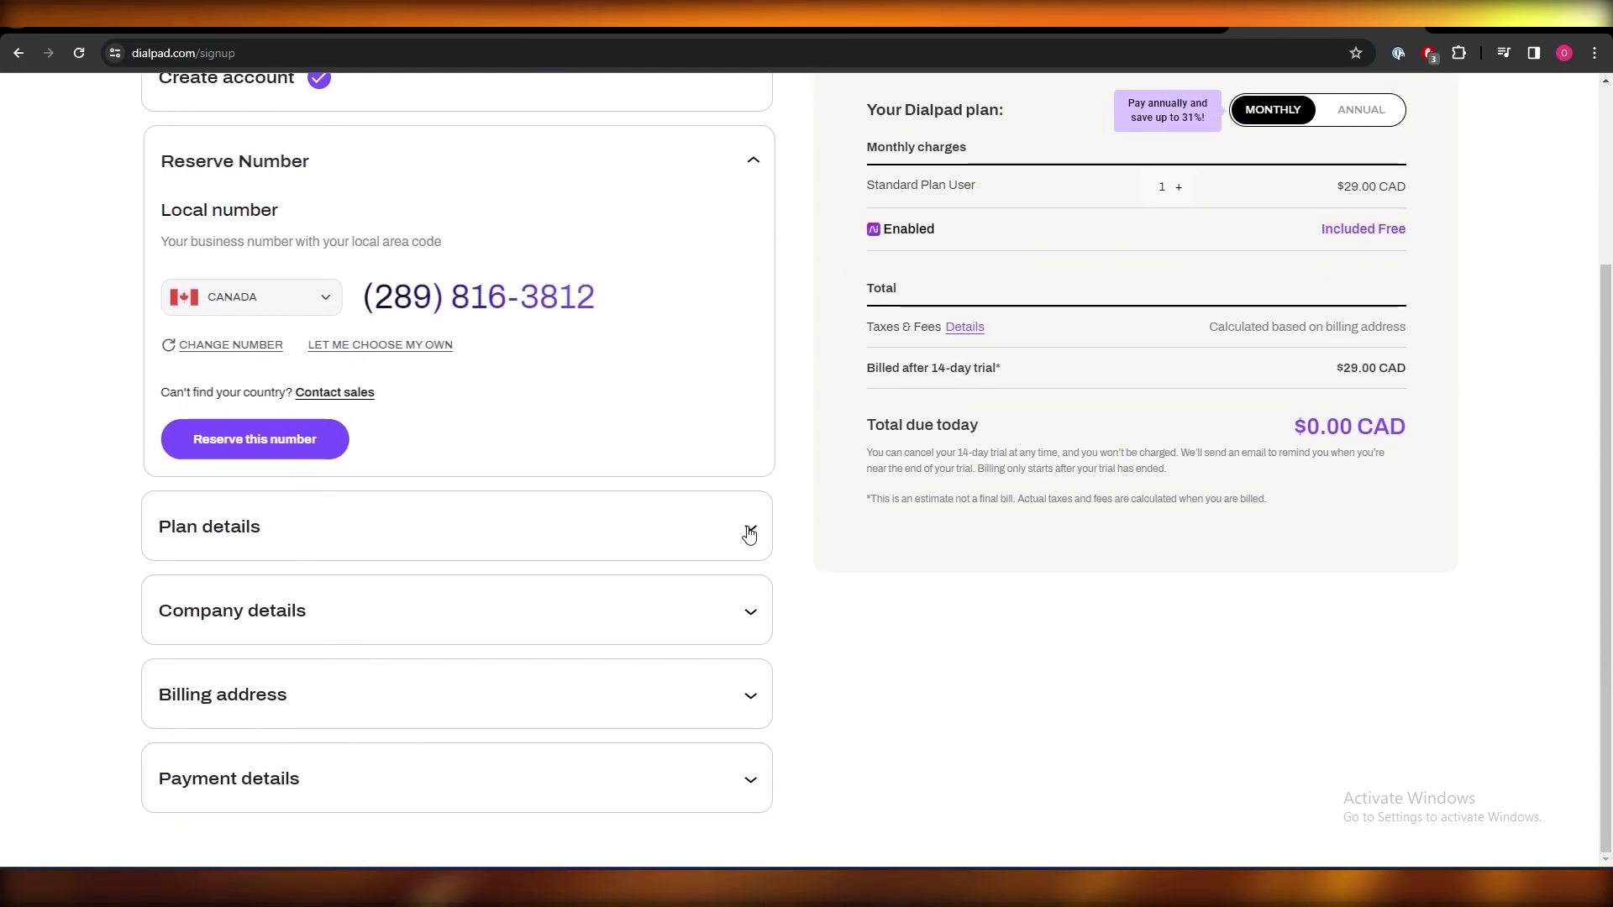
scroll(567, 653, up, 2)
scroll(437, 659, up, 1)
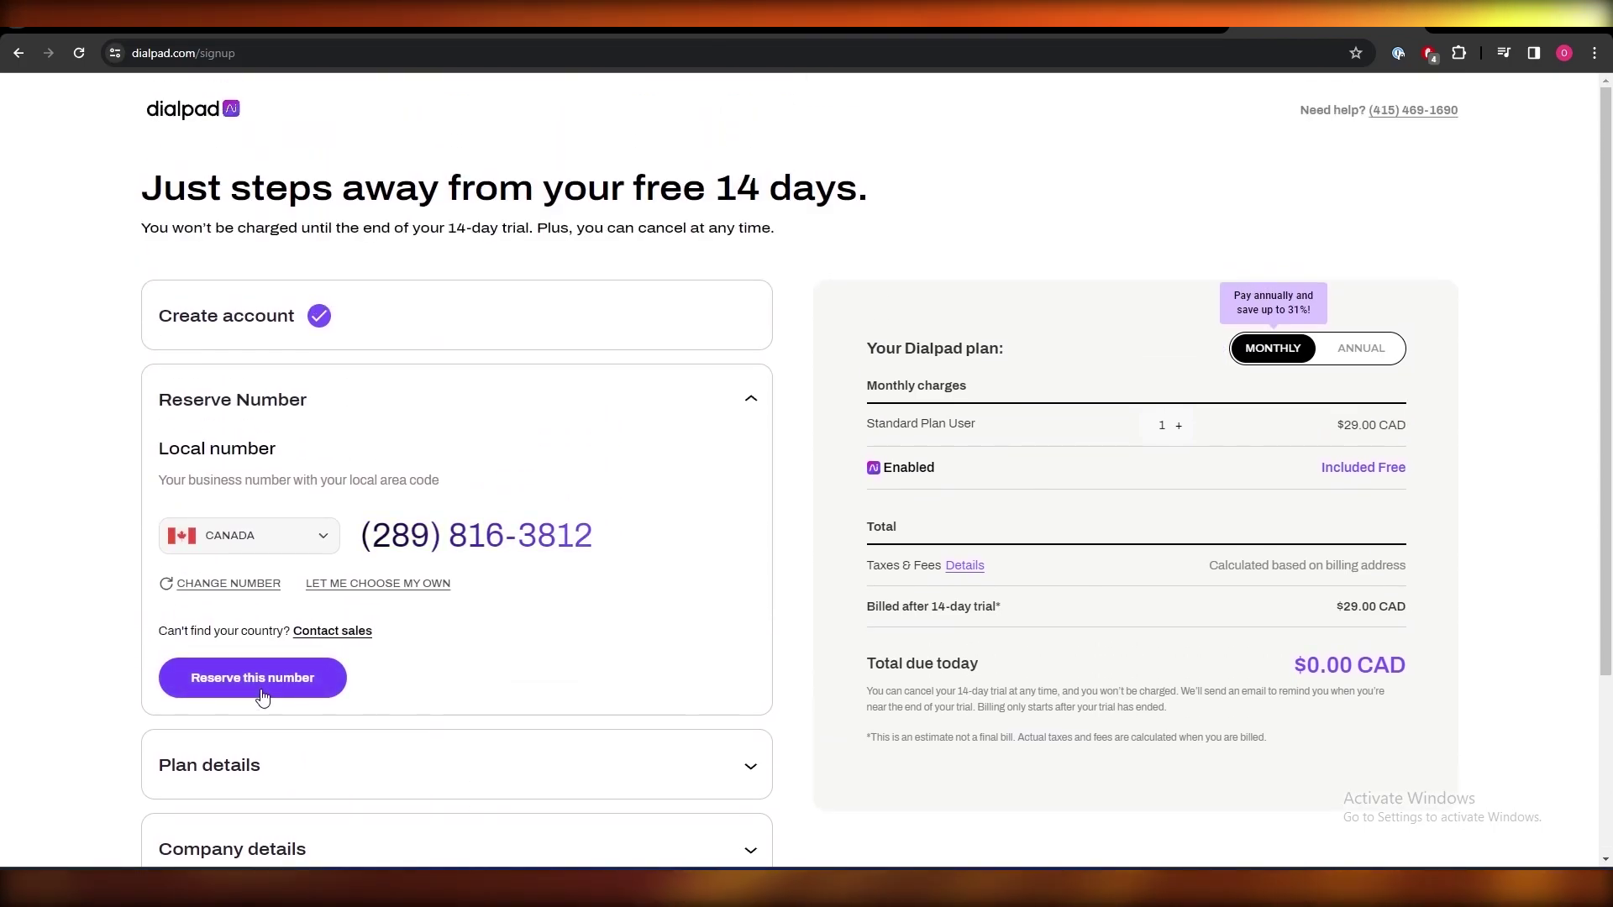
click(262, 679)
scroll(328, 441, down, 3)
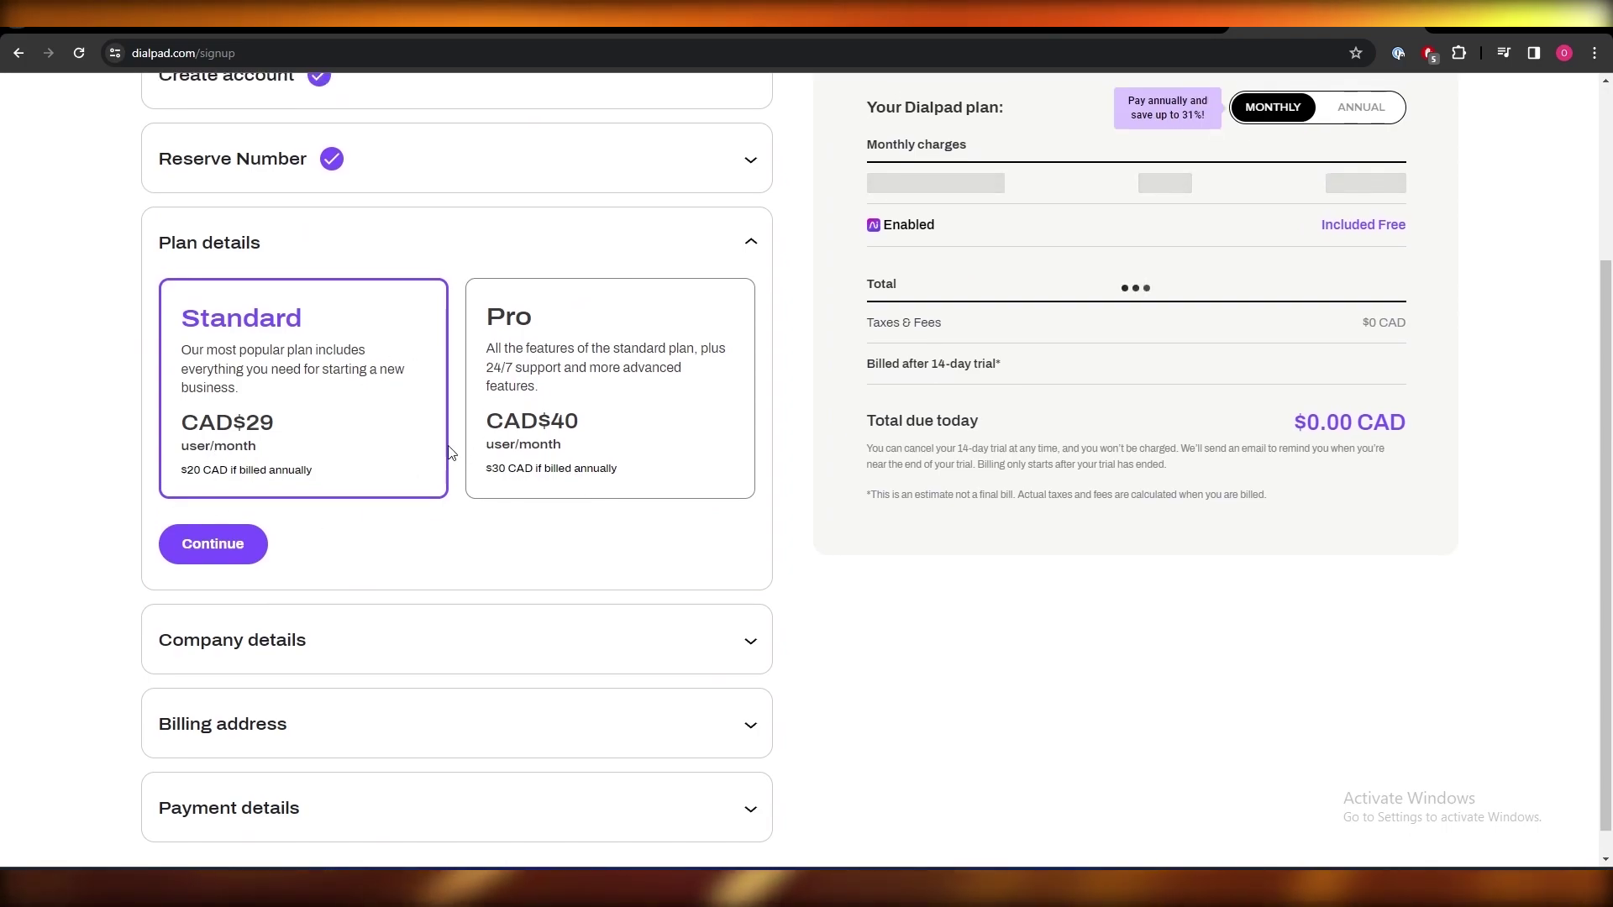
scroll(366, 617, up, 2)
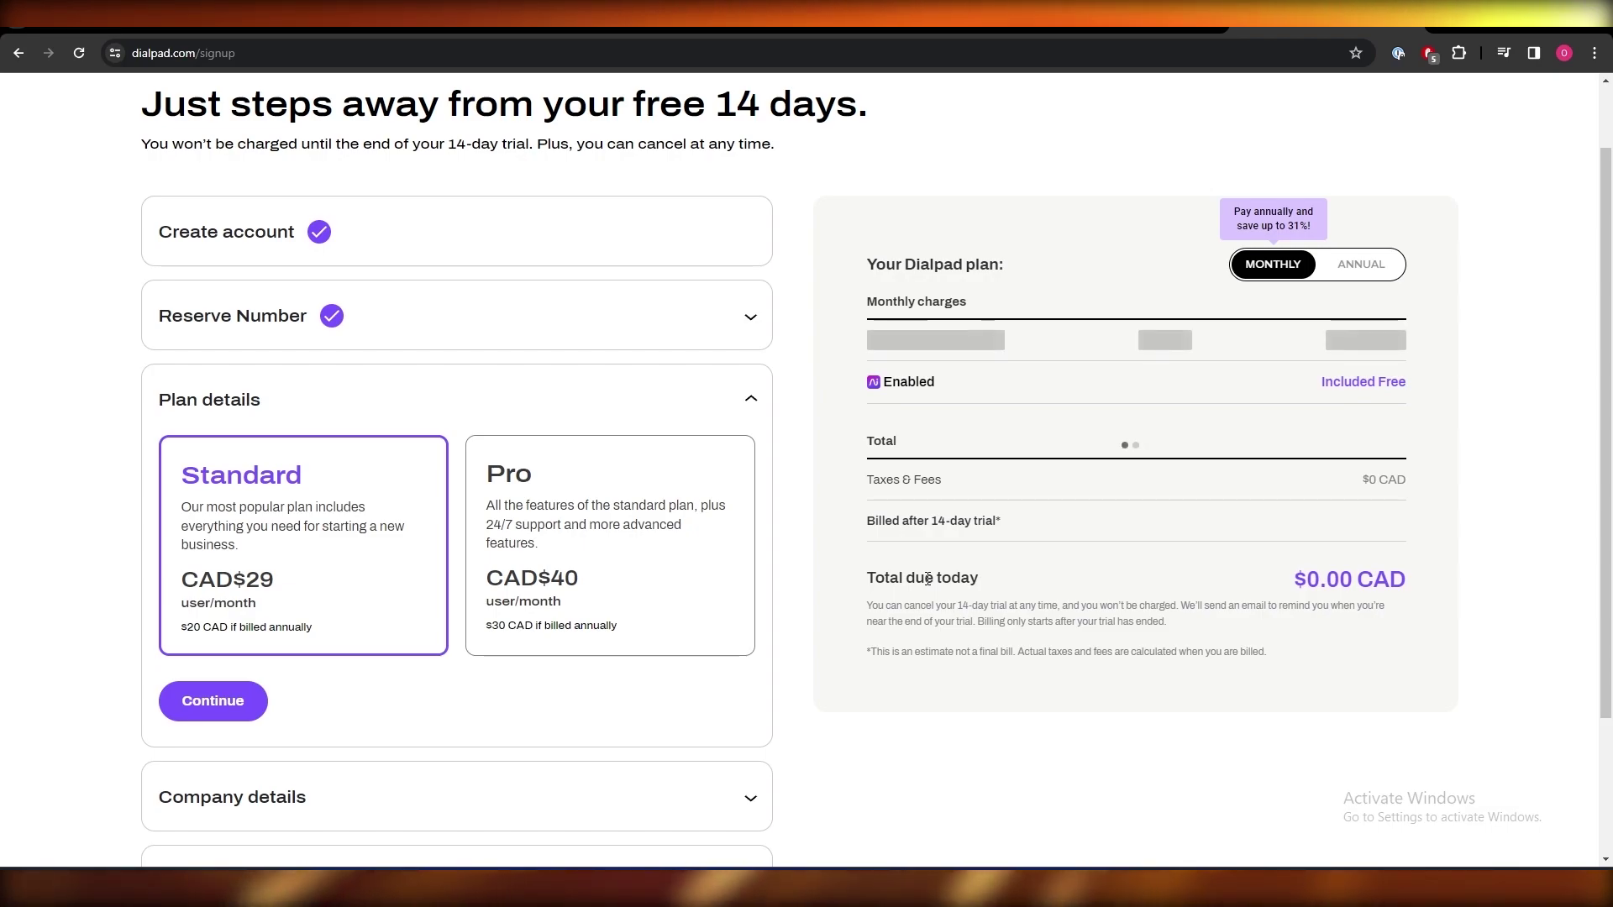
scroll(928, 583, down, 2)
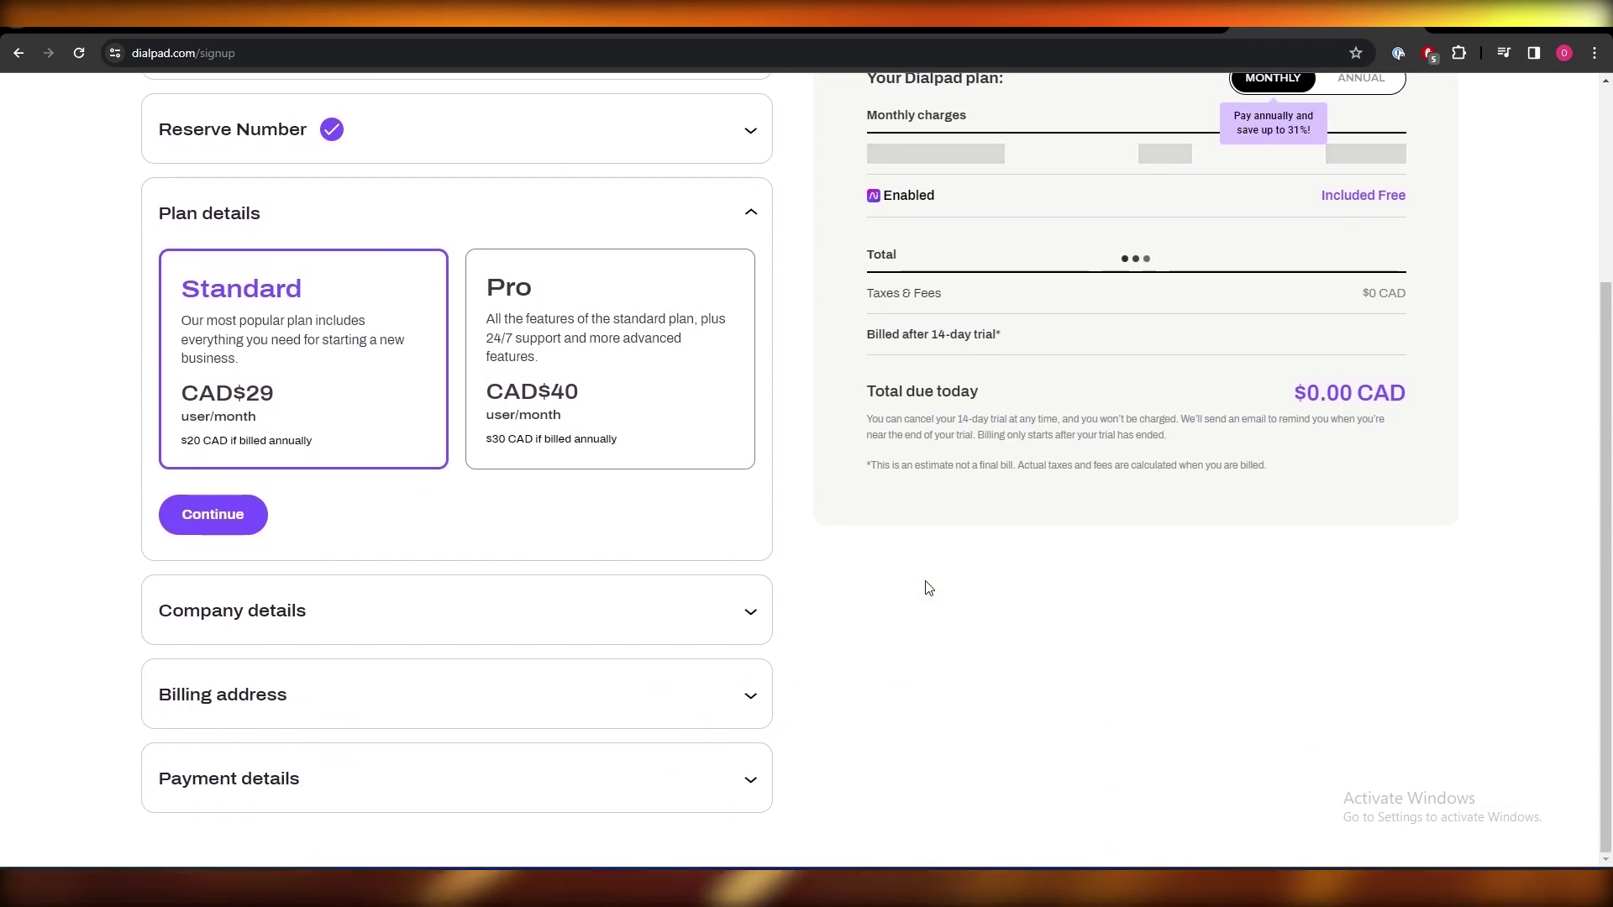